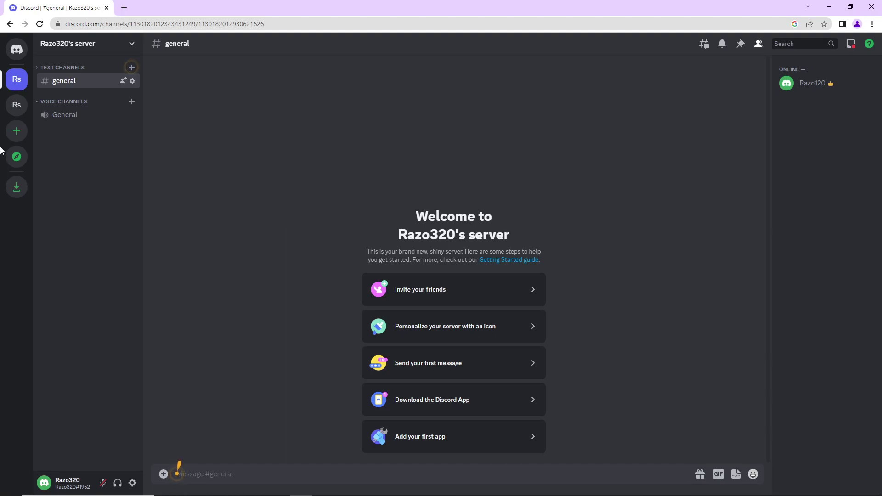
Open the Direct Messages list and the conversation with Nikki.
left_click(20, 55)
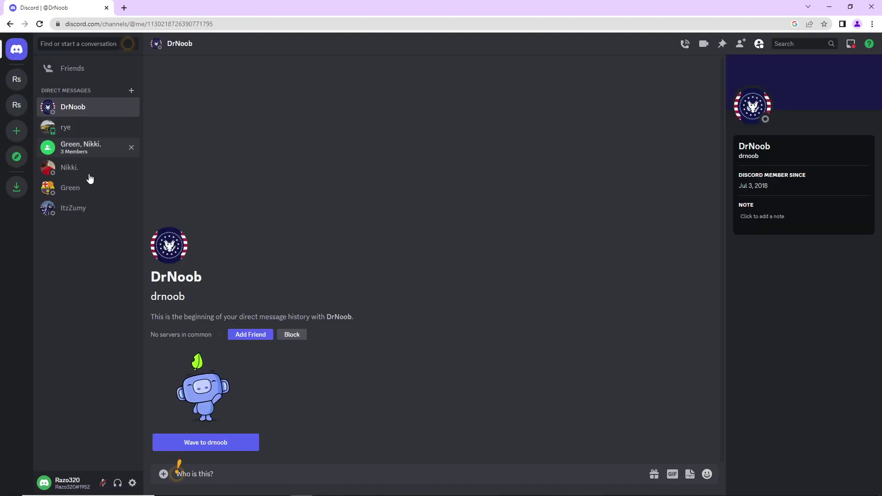
left_click(89, 207)
left_click(79, 169)
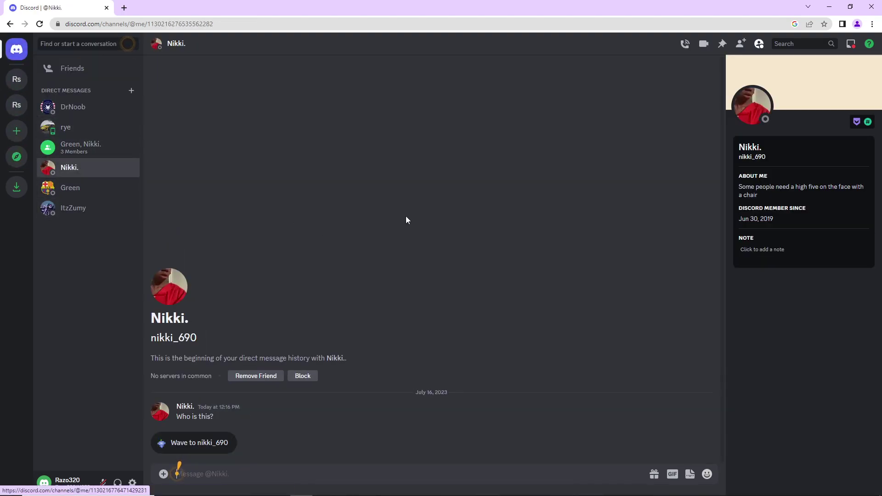
mouse_move(317, 414)
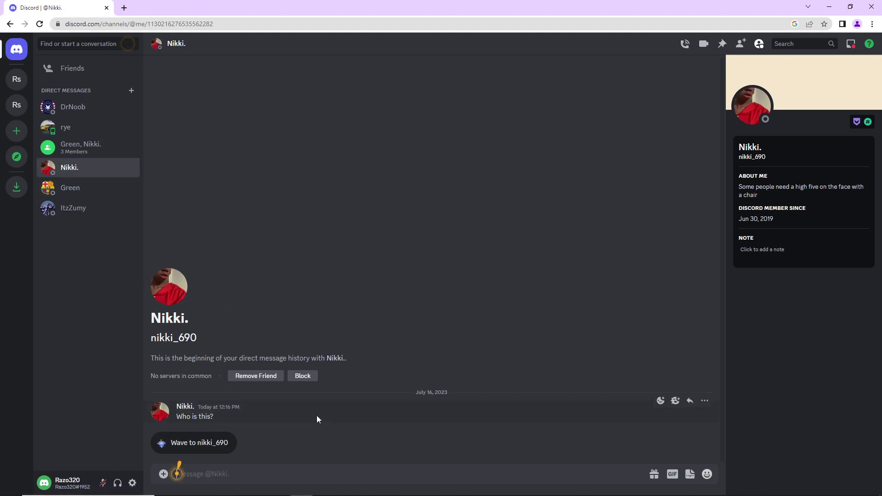
left_click(705, 402)
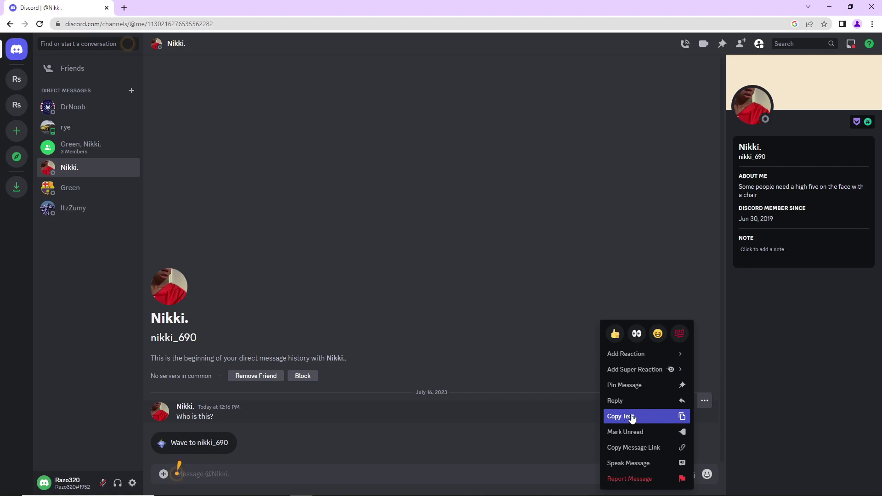
left_click(631, 415)
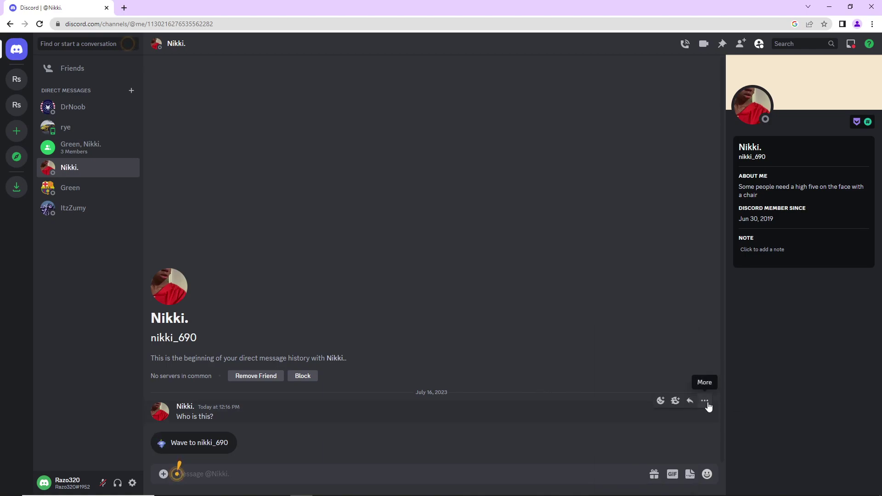
left_click(705, 402)
Copy 'Who is this?' and paste it, unsent, into the Rs server's #general message box.
left_click(645, 414)
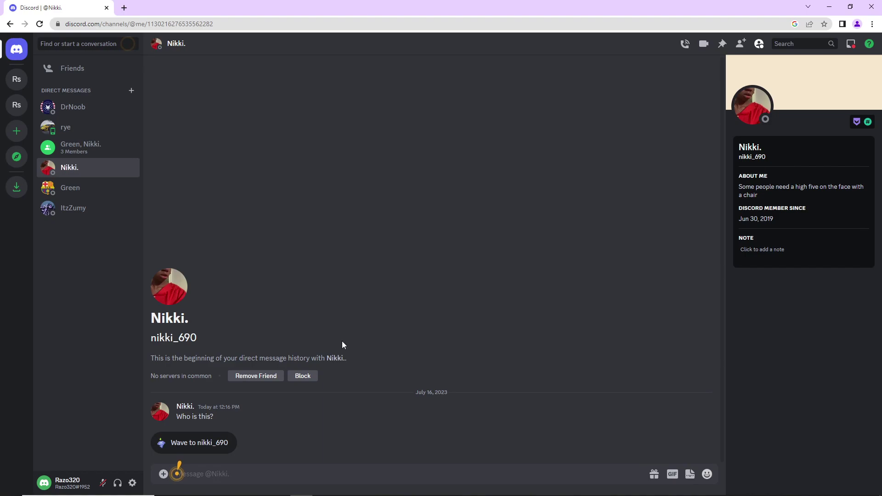
left_click(17, 78)
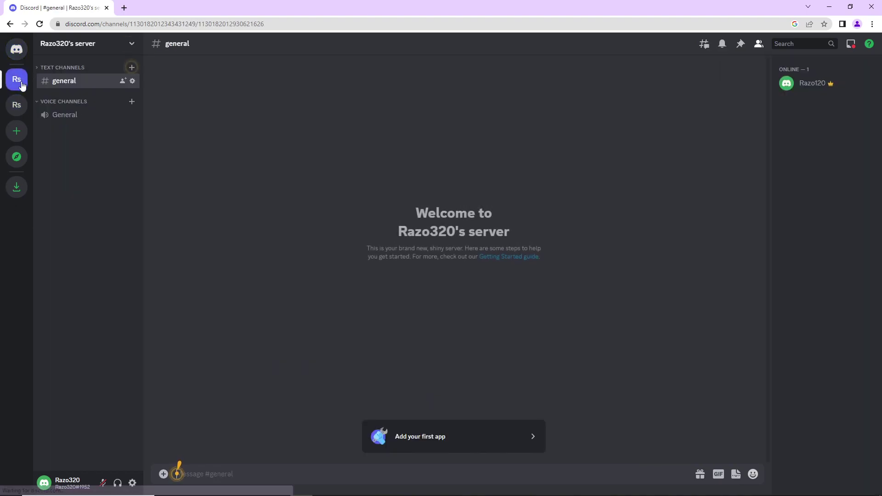
right_click(284, 471)
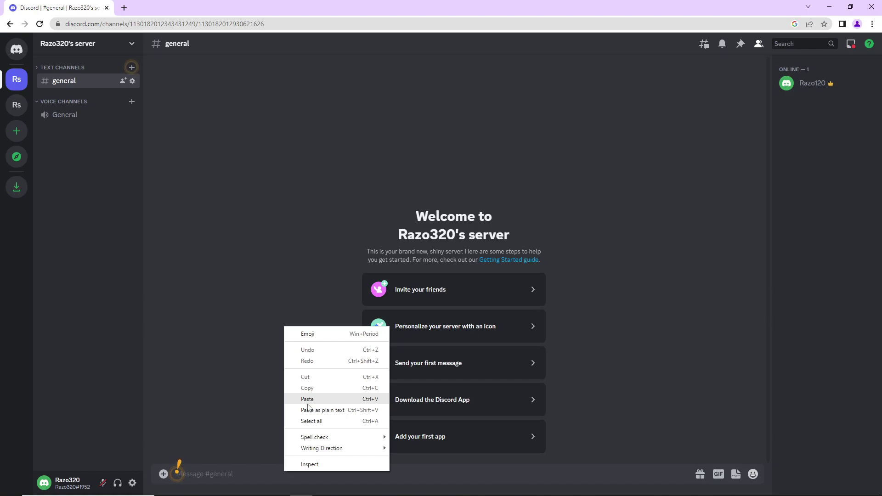
left_click(341, 400)
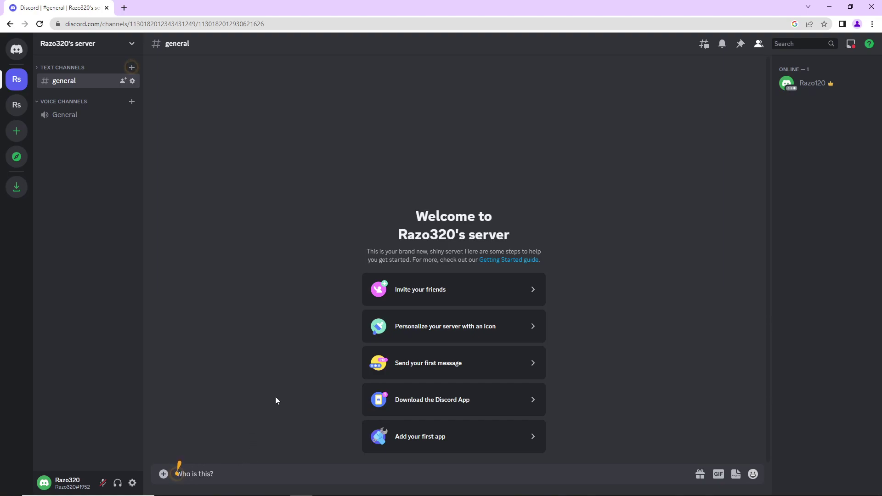